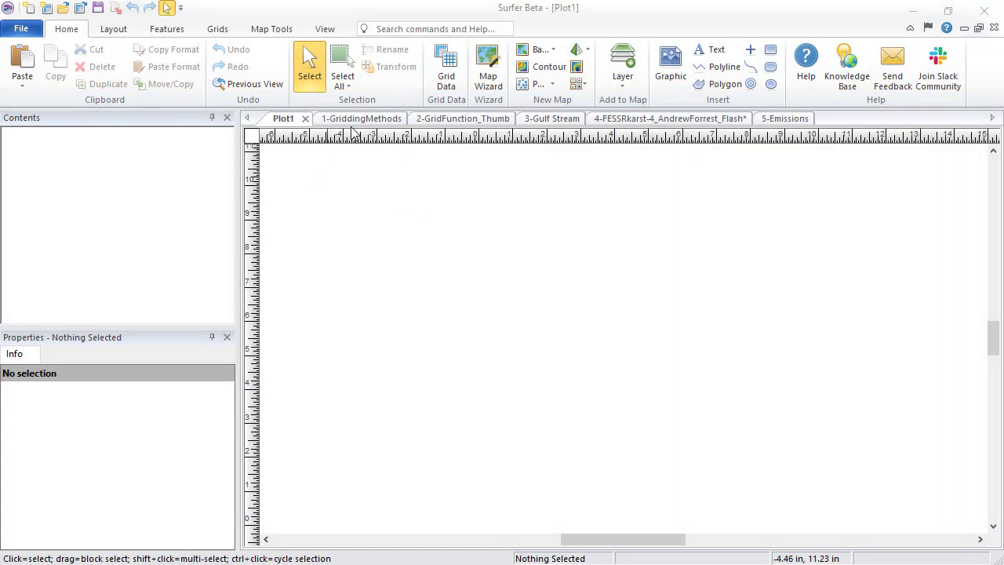
Browse the gridding, grid function, ocean currents, SR Line 4 and Clark County sample plots, then return to the empty Plot1.
left_click(386, 122)
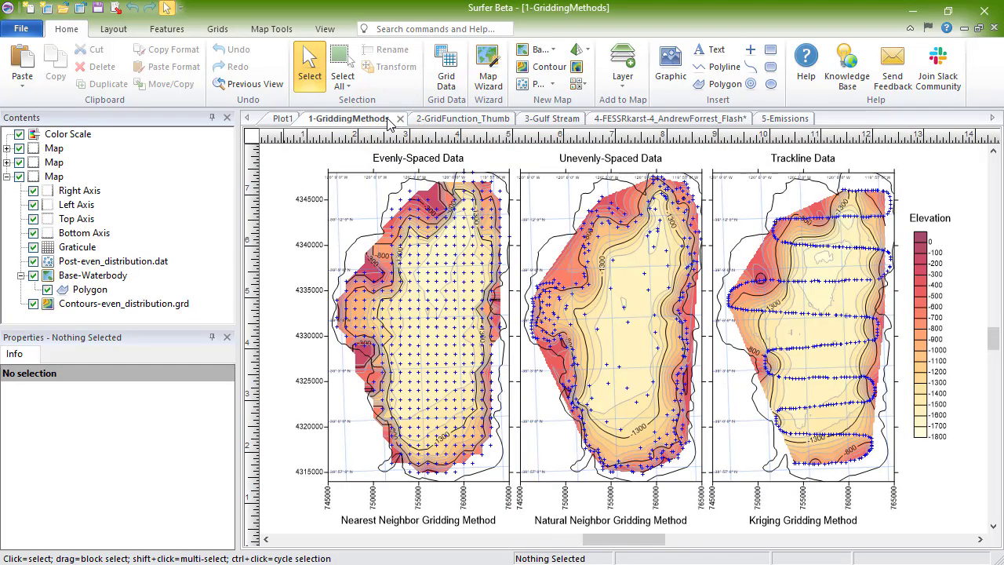
left_click(480, 121)
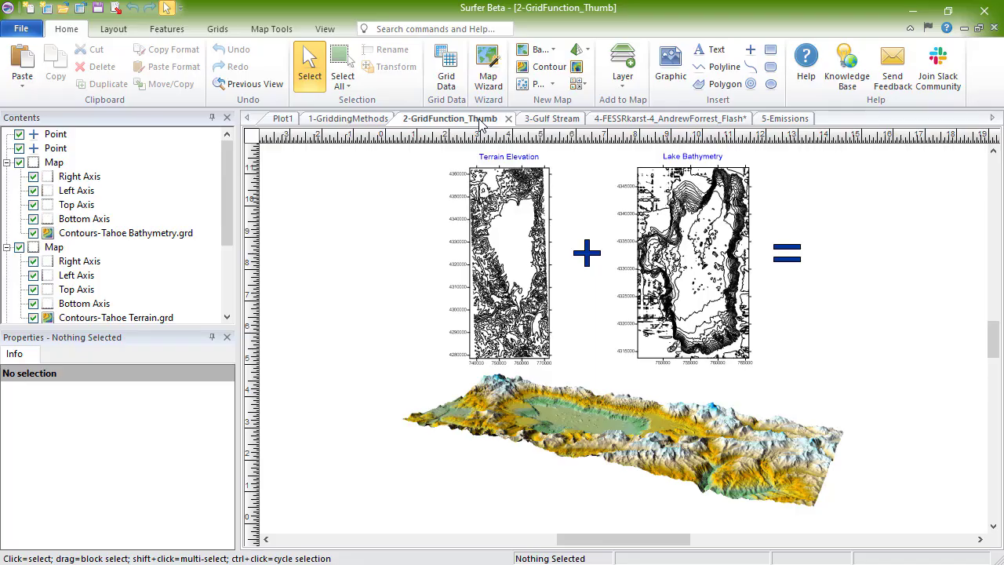
left_click(566, 122)
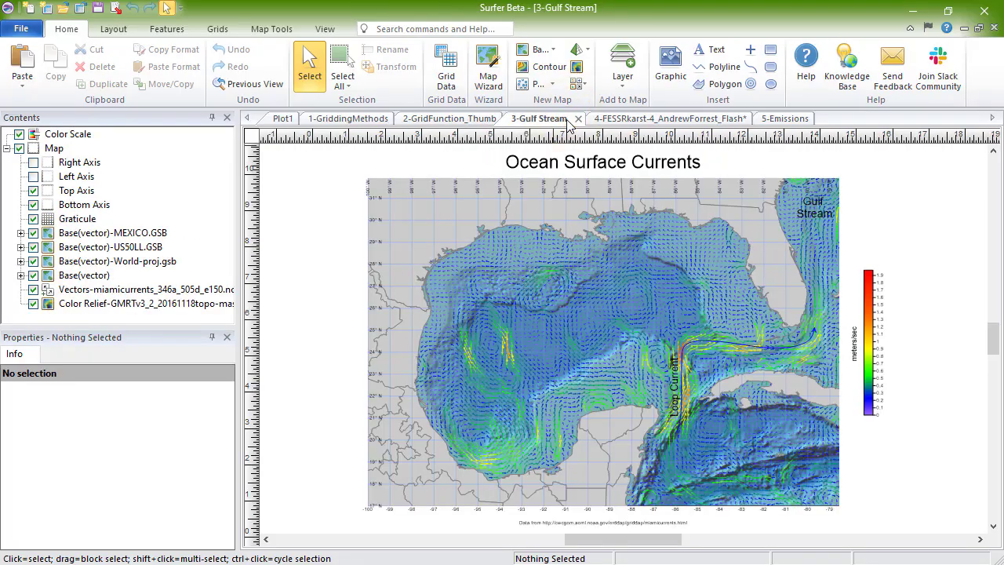
left_click(689, 120)
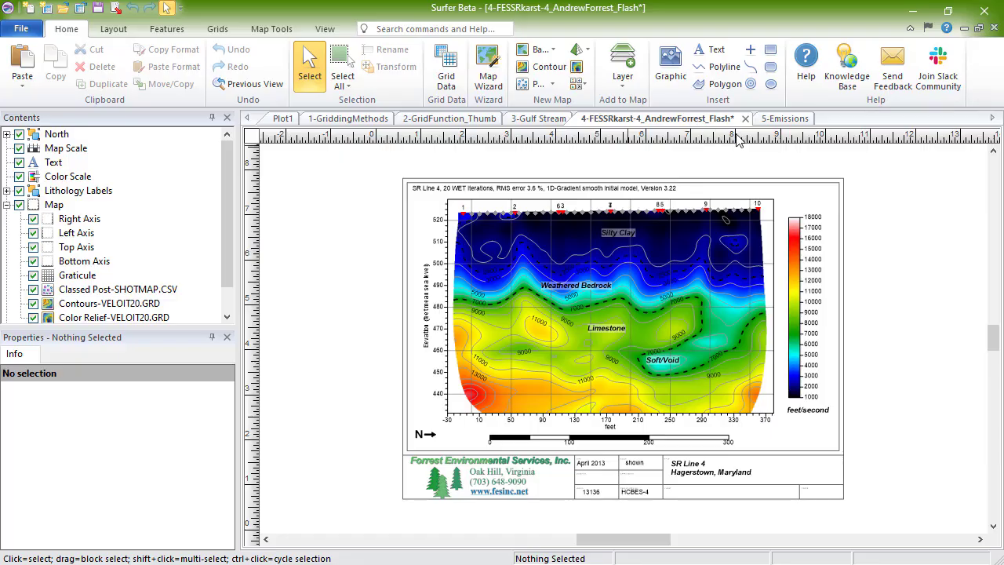
left_click(788, 121)
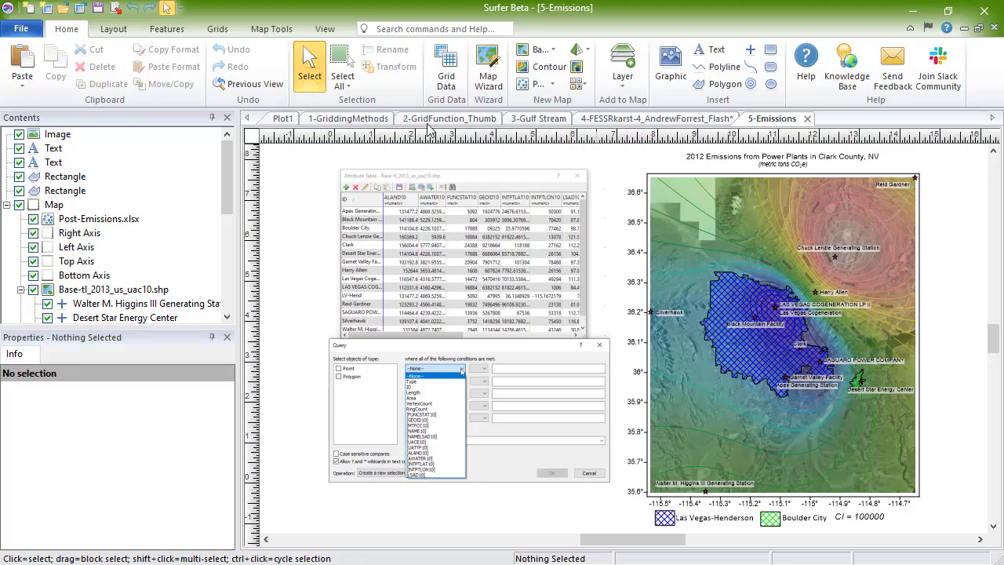
left_click(286, 124)
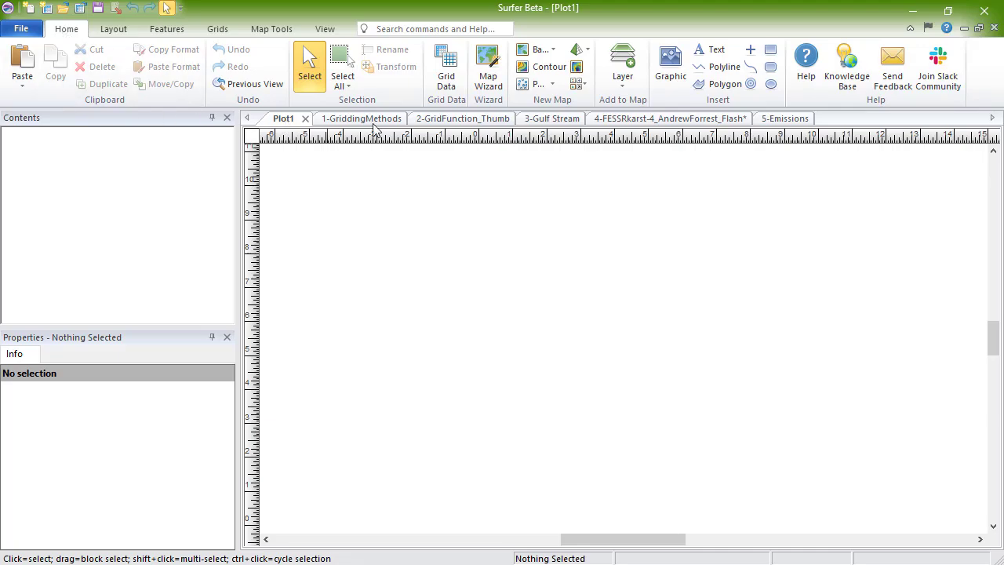
Start the Map Wizard and choose VOC_Concentration.xlsx from the sample files.
left_click(488, 78)
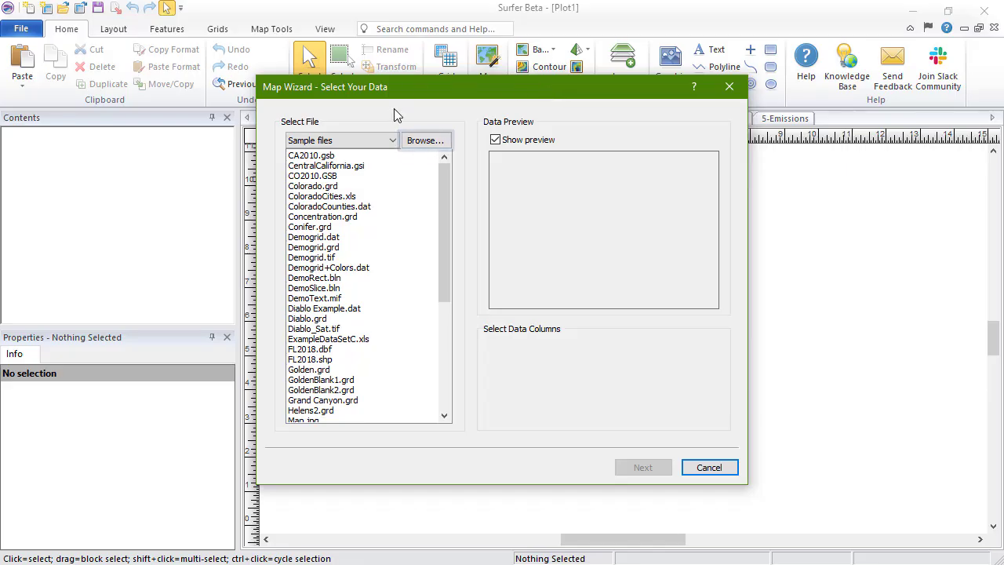
left_click(392, 143)
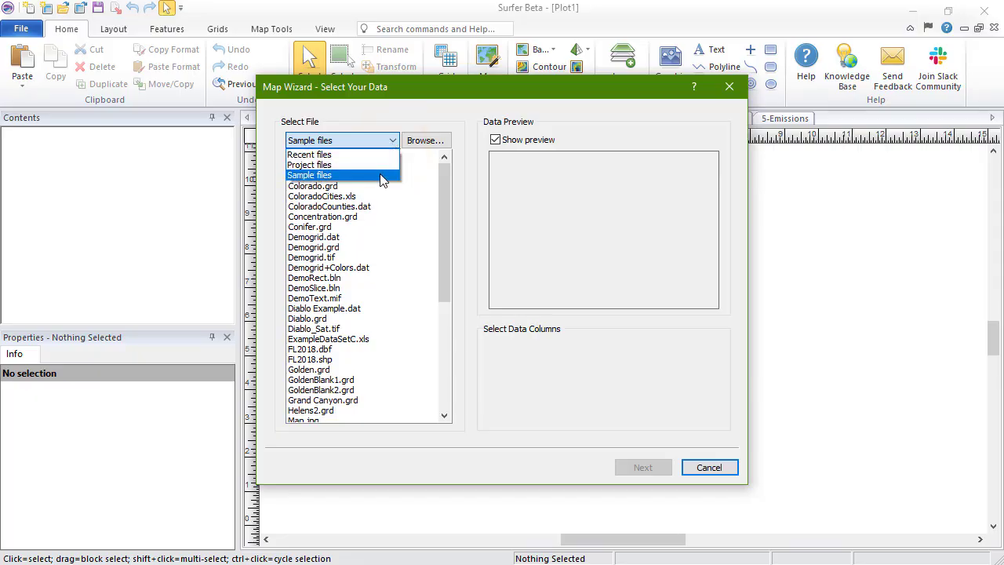
left_click(382, 178)
left_click(444, 188)
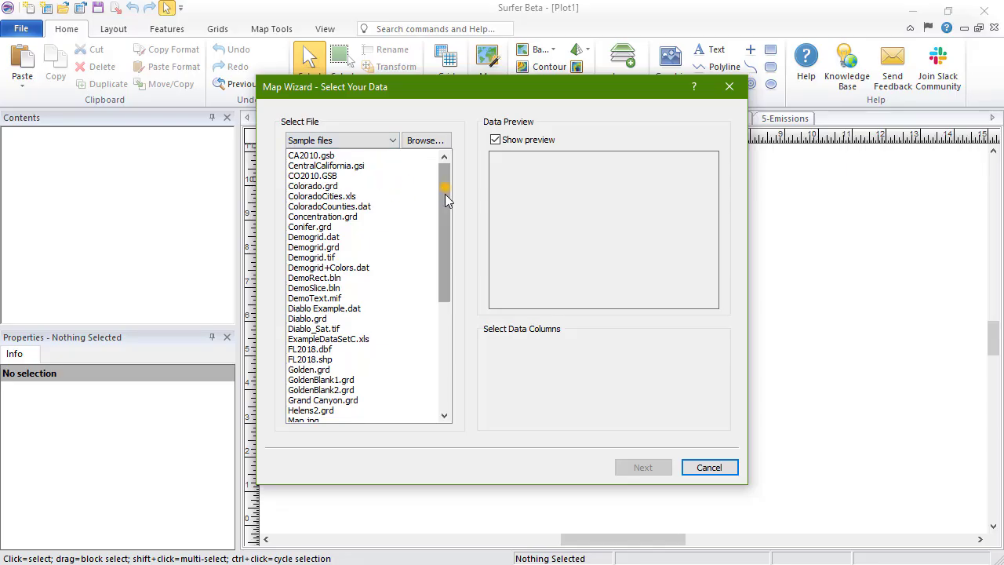
left_click_drag(445, 194, 439, 300)
left_click(362, 370)
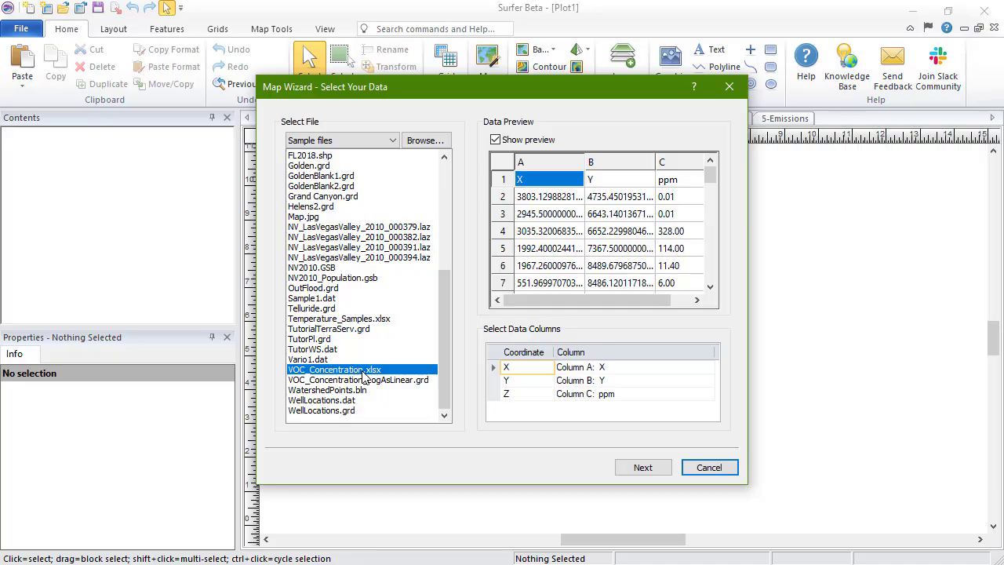
Create a contour map from the VOC data with X and Y grid spacing of 10.
left_click(668, 468)
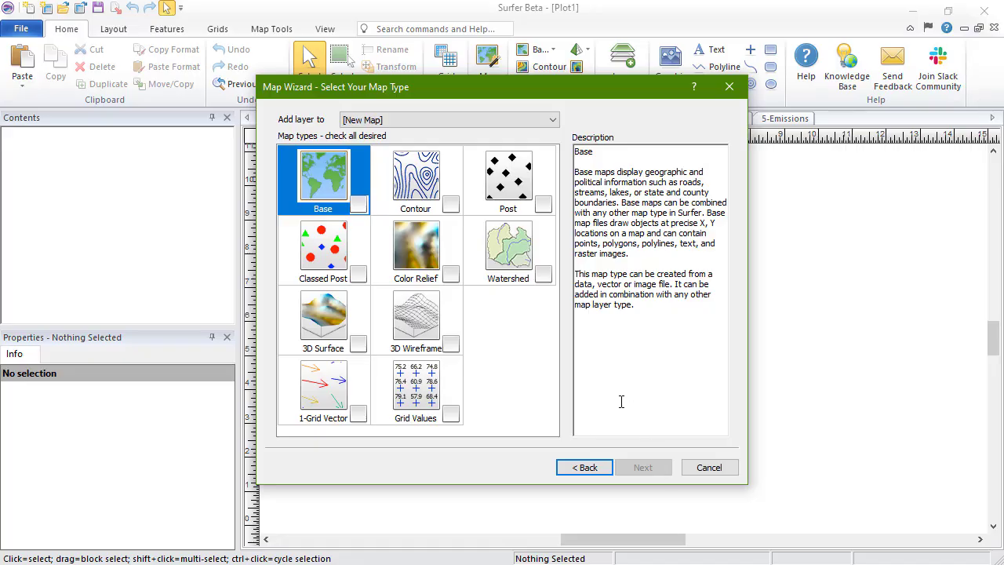
left_click(453, 204)
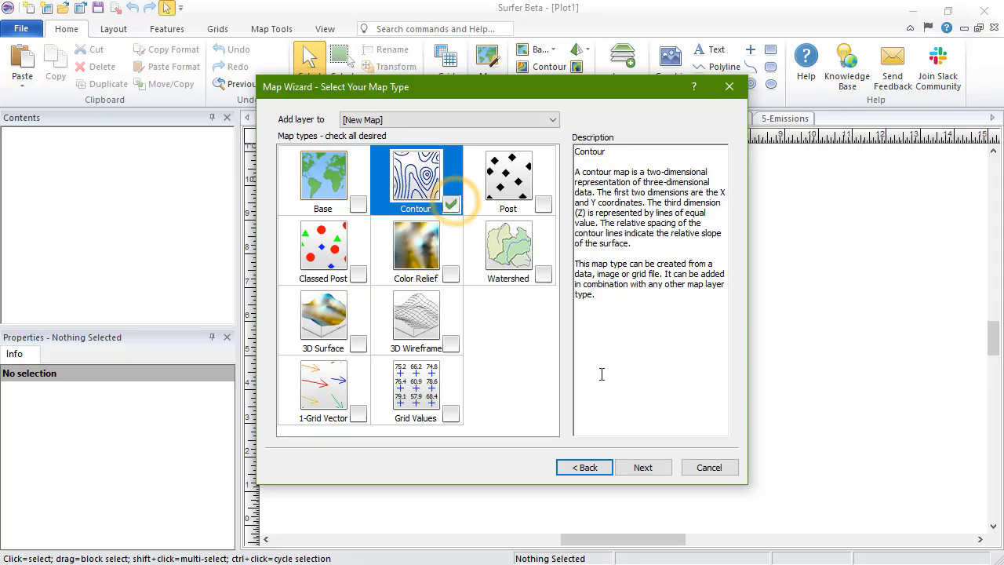
left_click(656, 470)
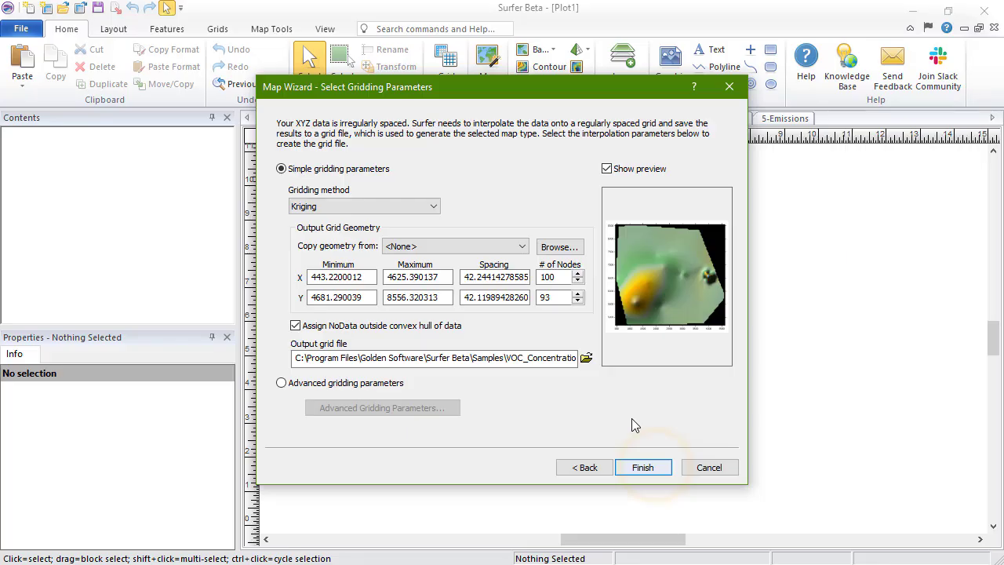
double_click(503, 277)
type("10")
key("Tab")
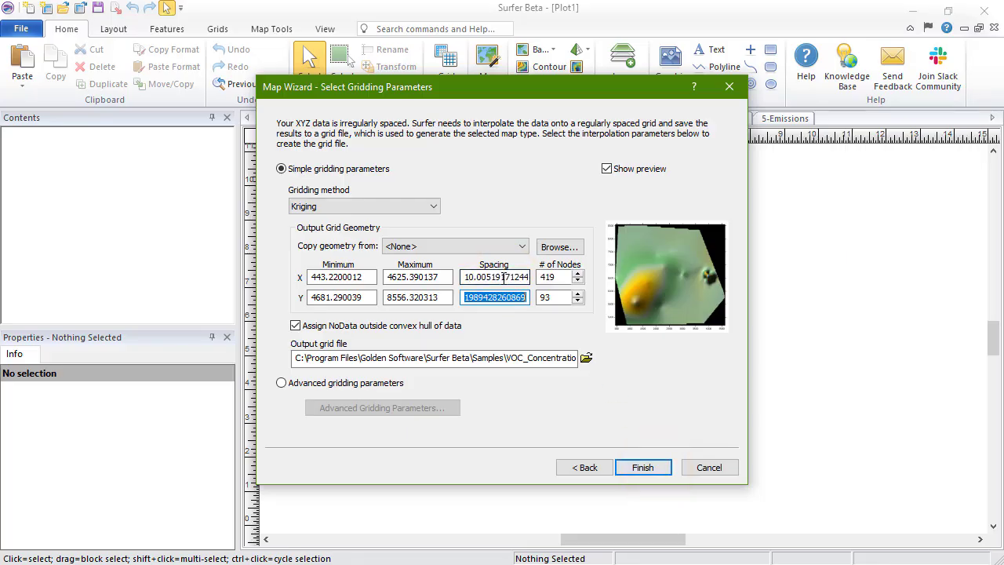
type("10")
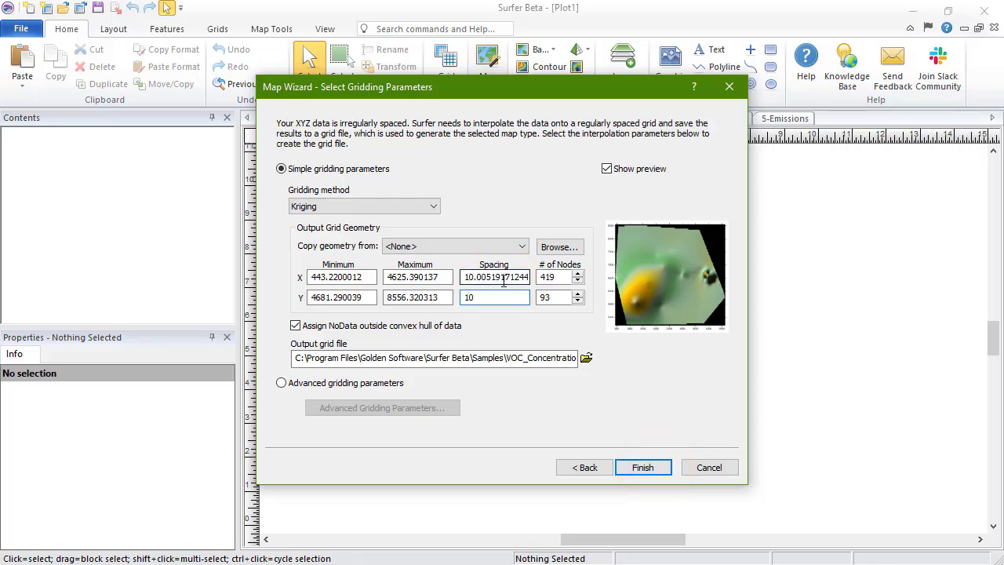
left_click(296, 327)
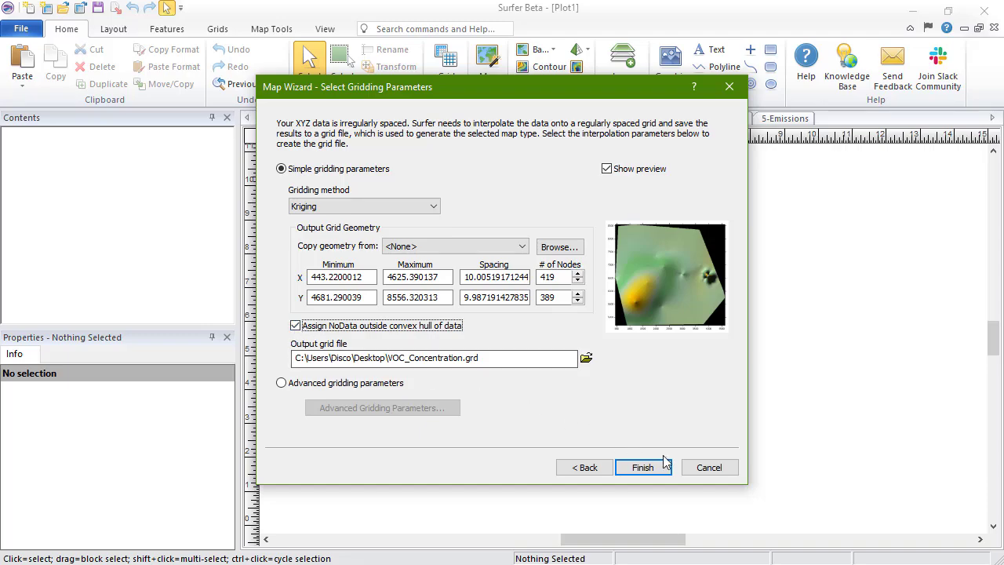
left_click(643, 467)
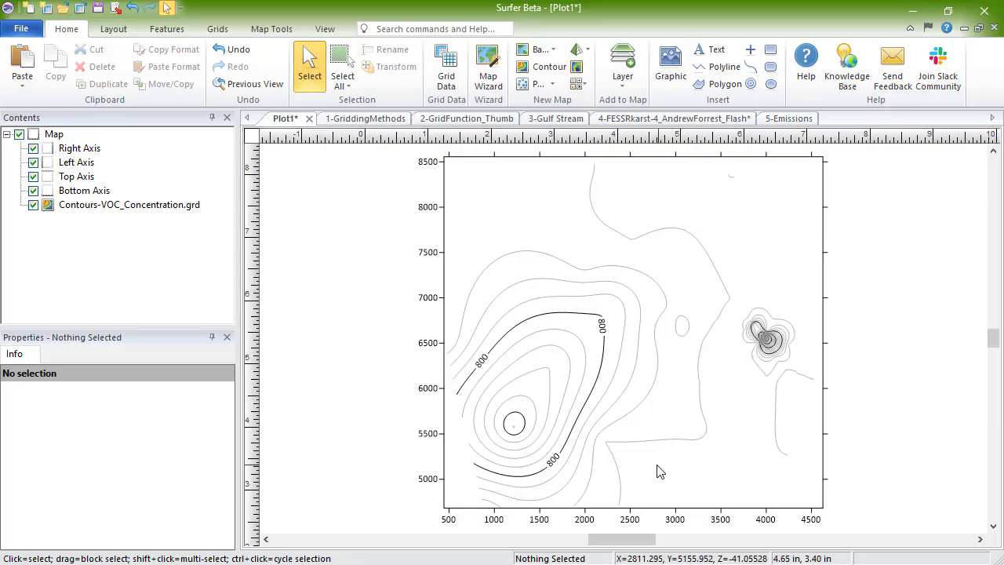
Set the contour levels to maximum 2000, interval 100, with every fourth line major.
left_click(45, 209)
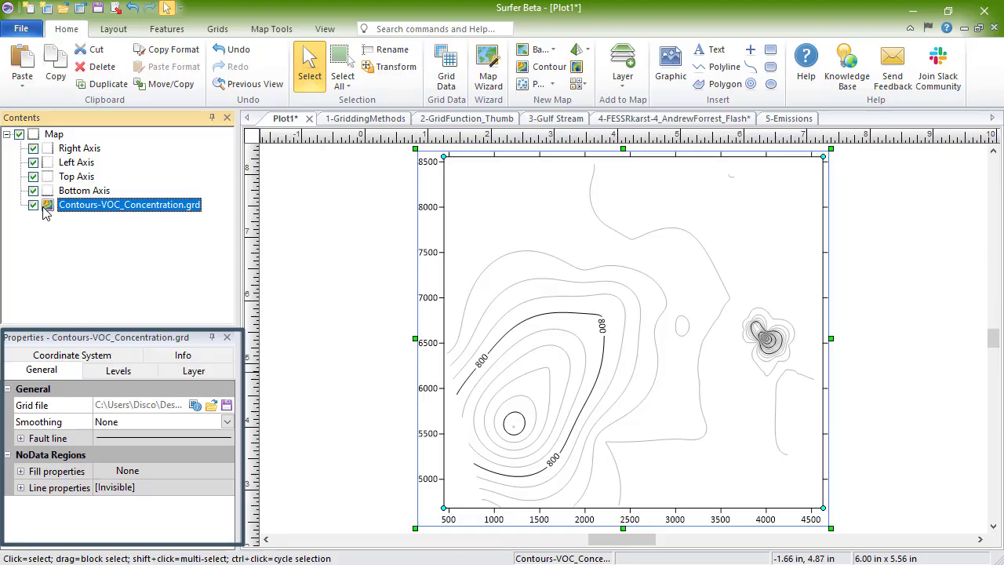
left_click(140, 372)
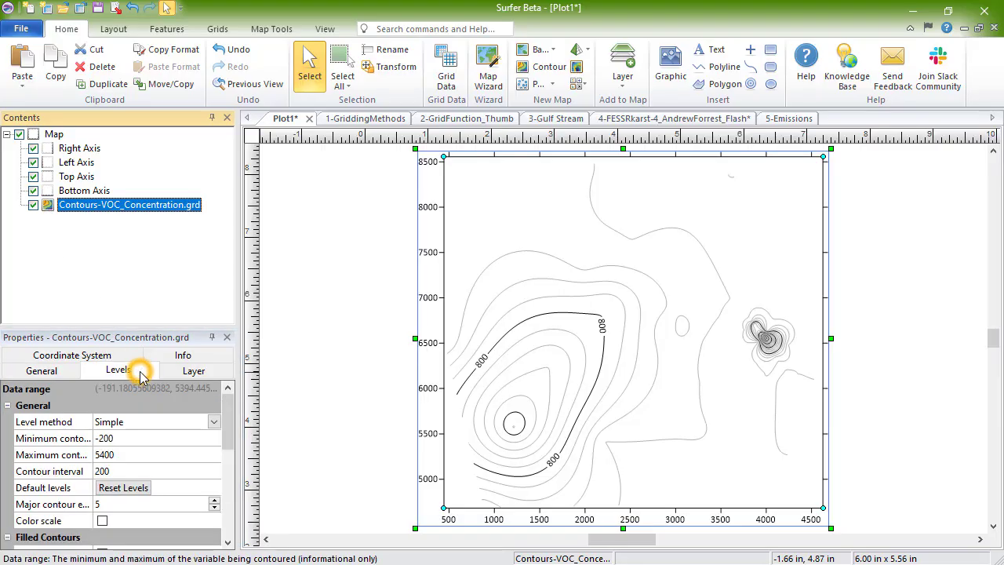
left_click(138, 455)
type("2000")
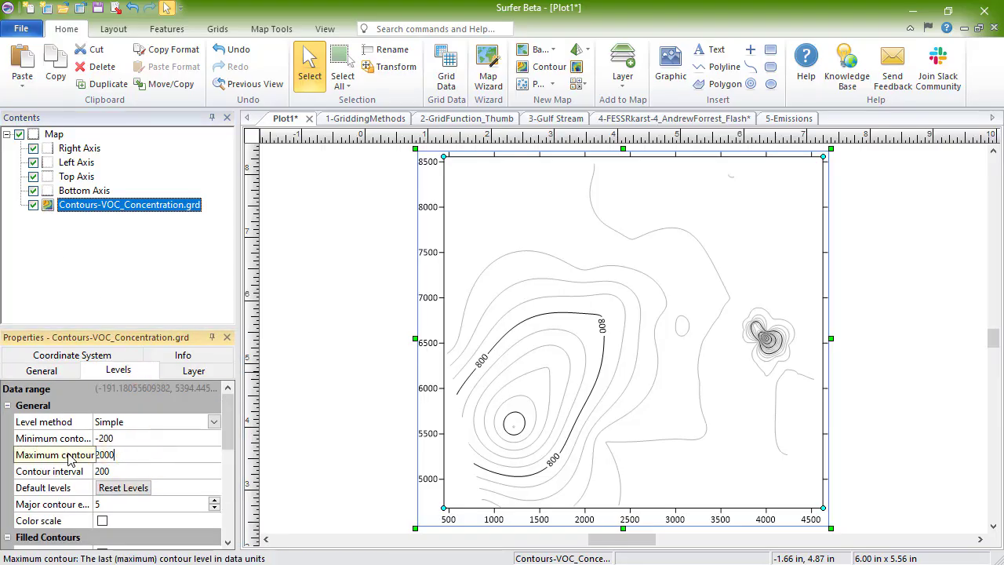
left_click(98, 471)
type("100")
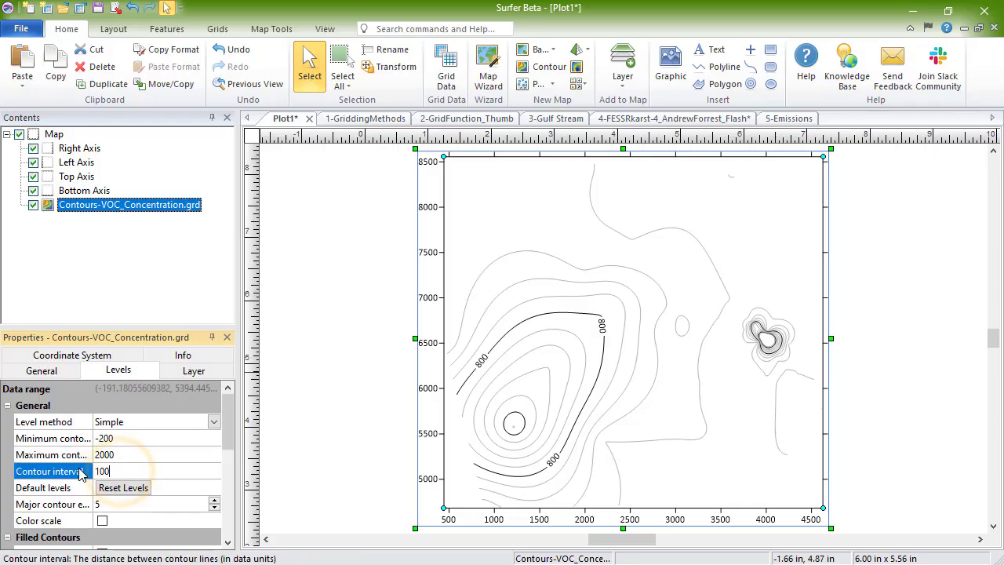
key("Return")
left_click(214, 507)
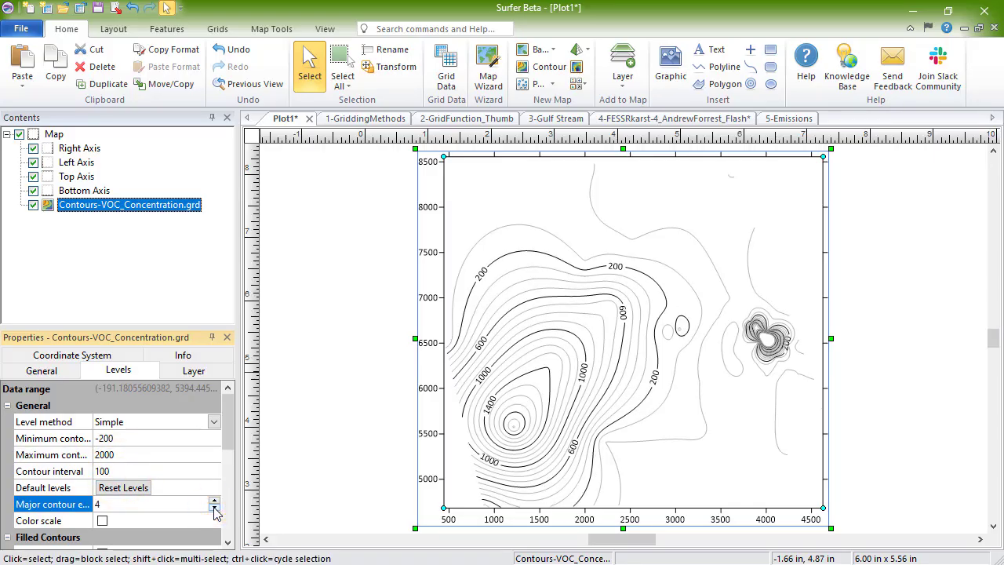
Add a colour scale and fill the contours with Rainbow4, with colour maximum 2000.
left_click(102, 520)
left_click_drag(226, 443, 227, 474)
left_click(102, 471)
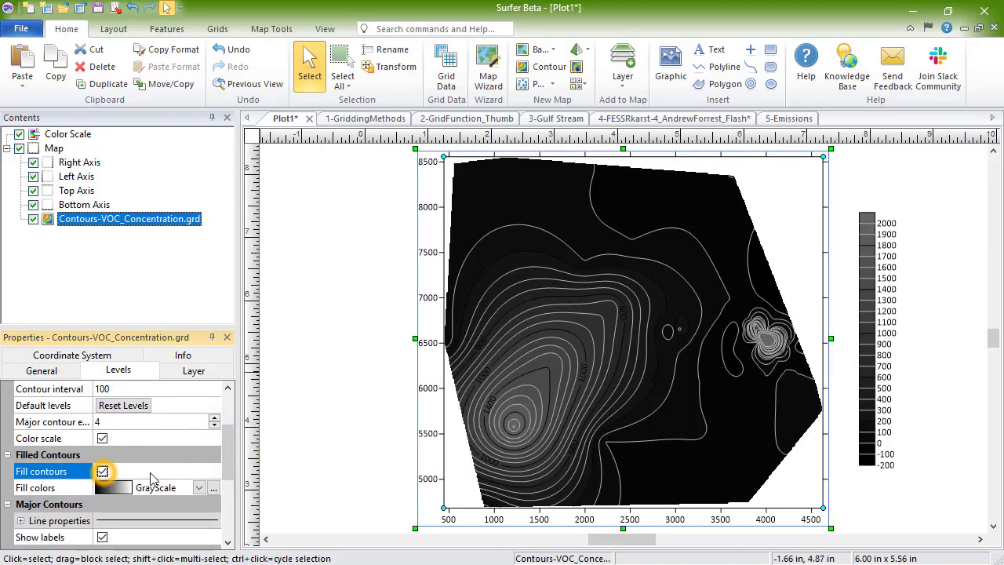
left_click(198, 487)
left_click(191, 497)
left_click(213, 488)
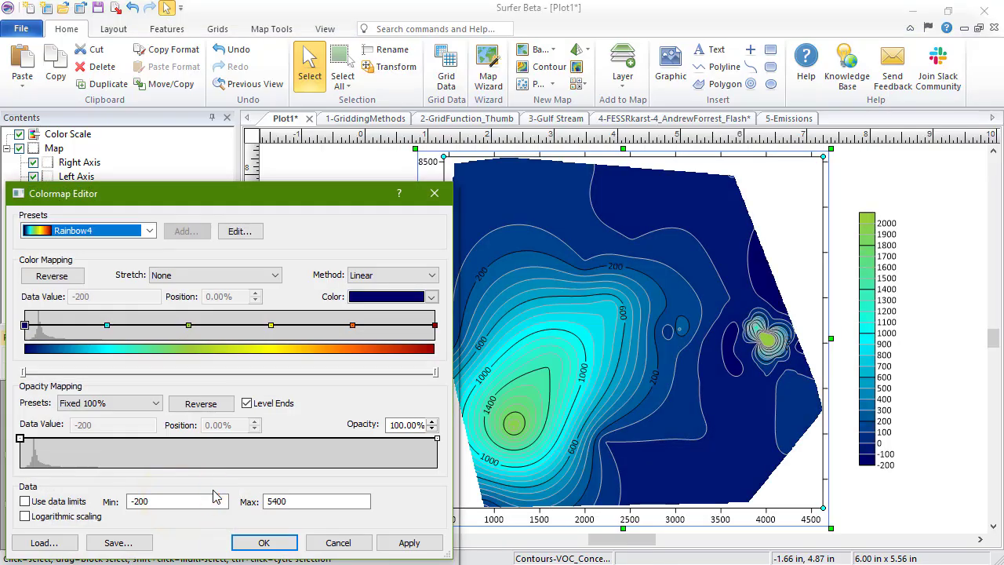
double_click(284, 500)
type("2000")
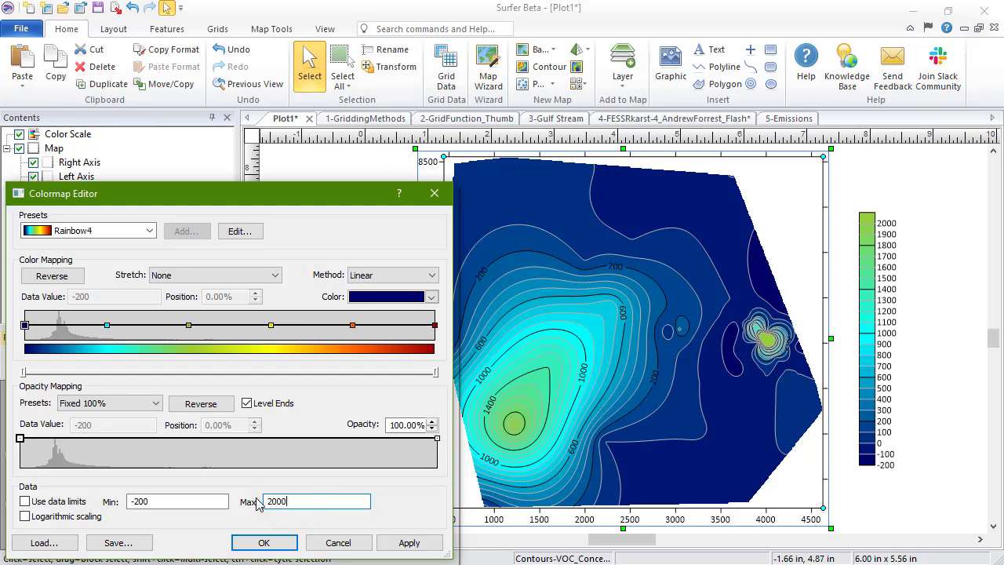
left_click(263, 542)
Give the contour labels a 'ppm' suffix, orient them upright, and curve them along the lines.
left_click_drag(232, 467, 233, 506)
left_click(21, 454)
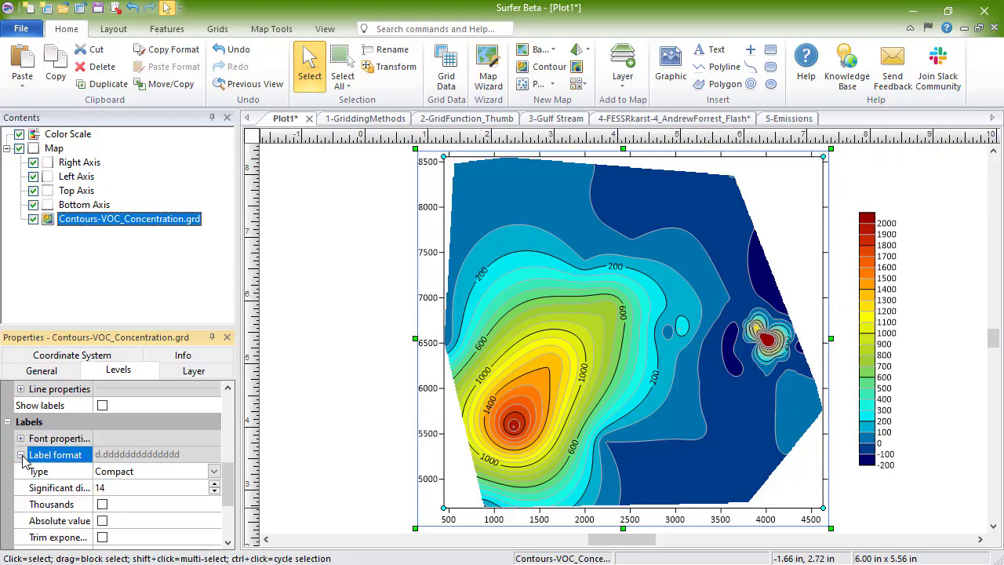
left_click_drag(227, 471, 228, 486)
left_click(112, 505)
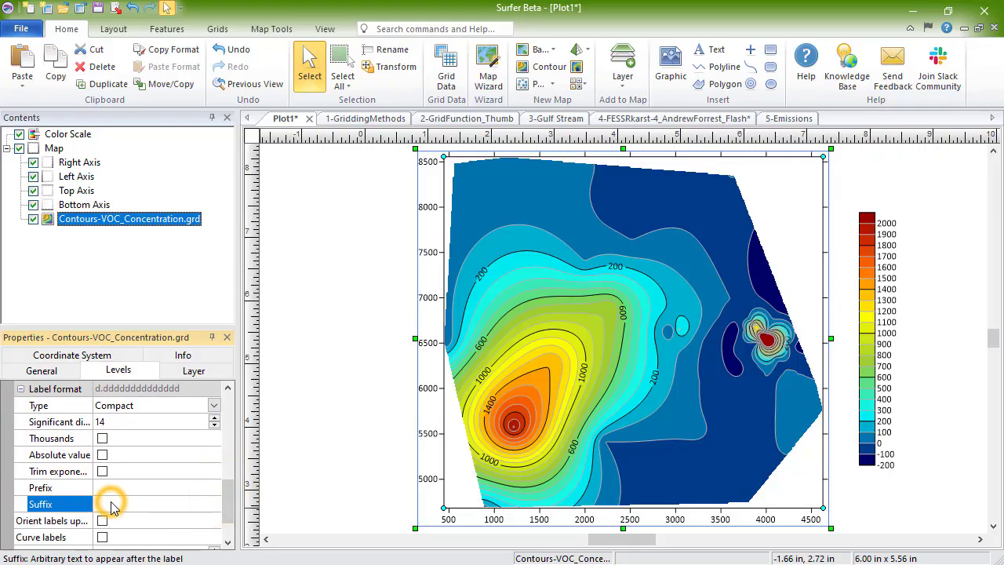
type("ppm")
key("Return")
left_click(102, 521)
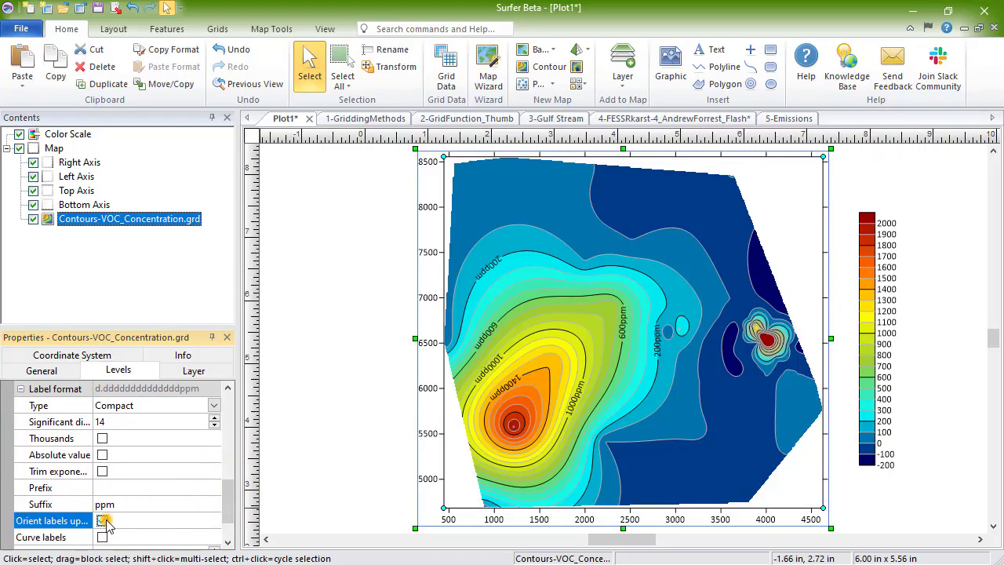
left_click(102, 537)
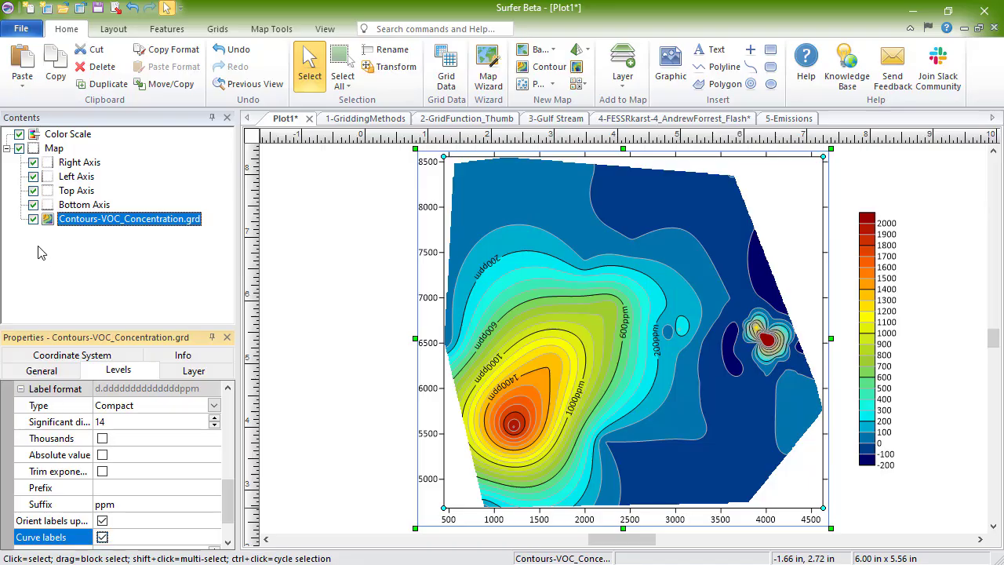
Pull the map limits inward from the top-right corner to crop the contour map.
left_click(35, 151)
left_click(278, 33)
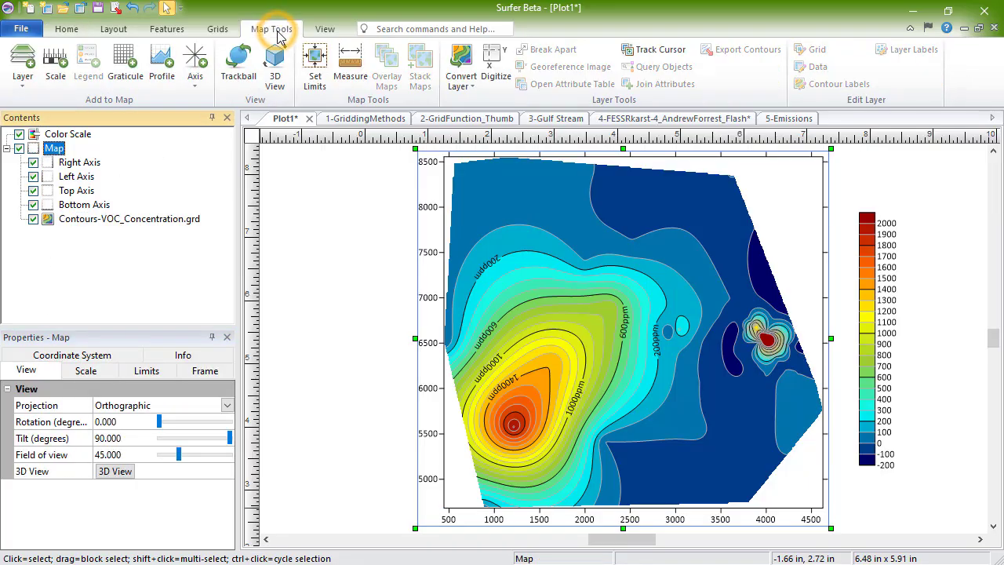
left_click(314, 78)
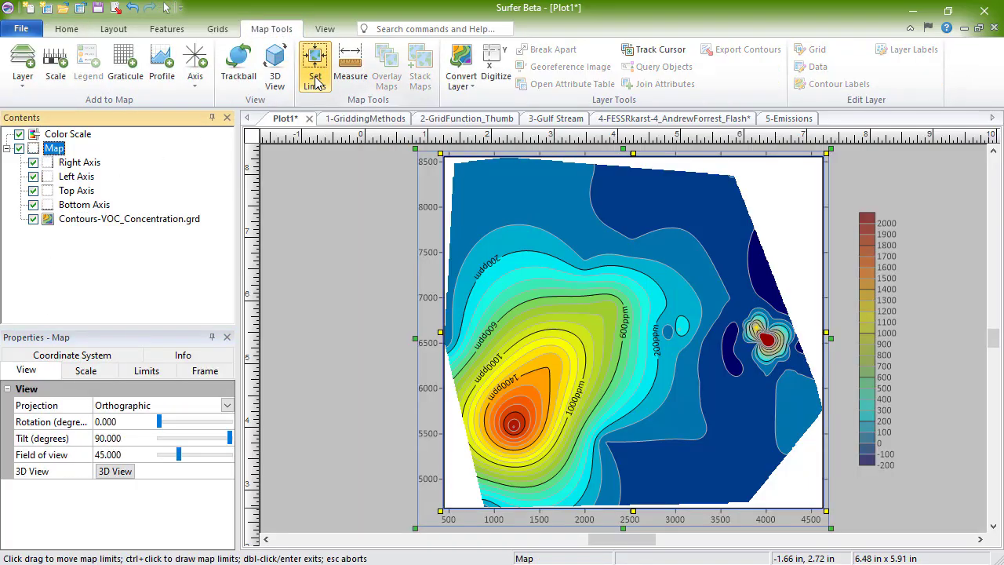
left_click_drag(826, 153, 744, 233)
double_click(743, 233)
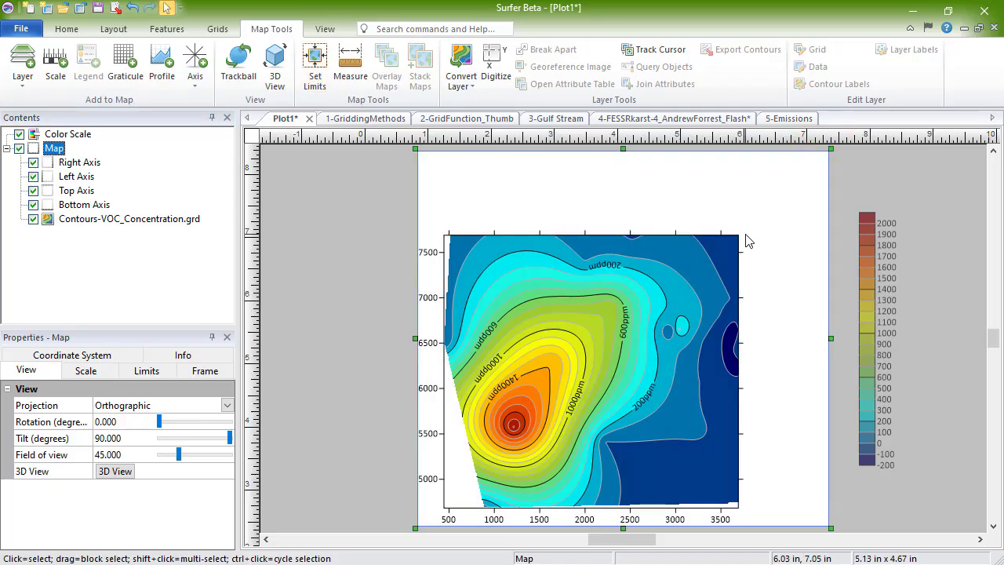
Enlarge the cropped map toward the upper right of the page.
left_click(861, 188)
left_click(714, 264)
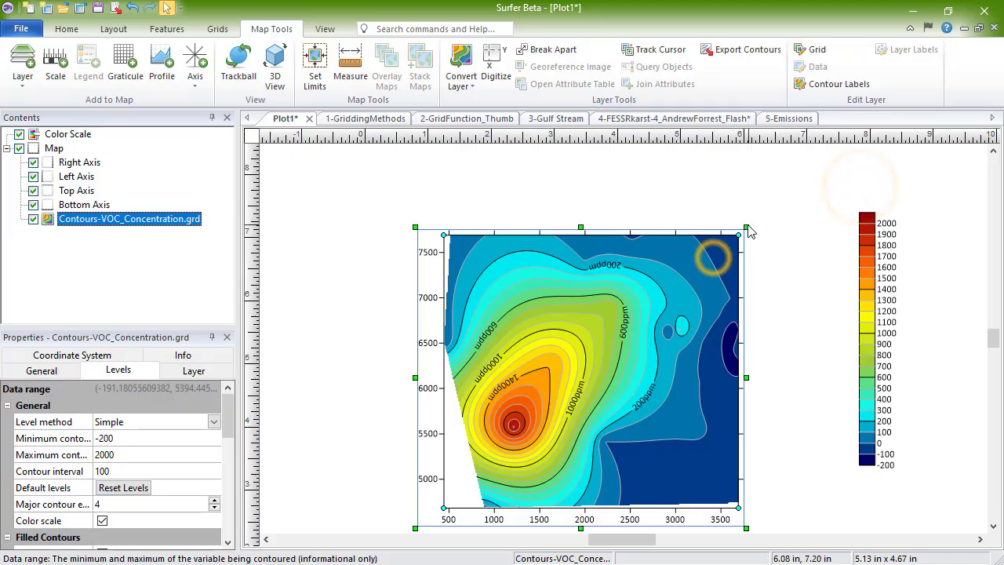
left_click_drag(745, 224, 821, 149)
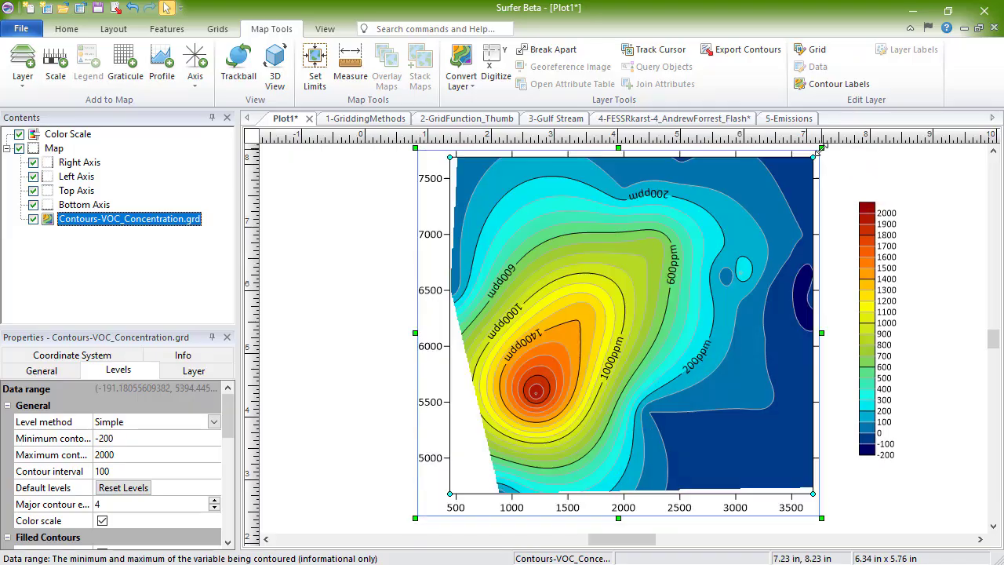
Set the map's scaling ratio to 1:600.
left_click(36, 148)
left_click(109, 375)
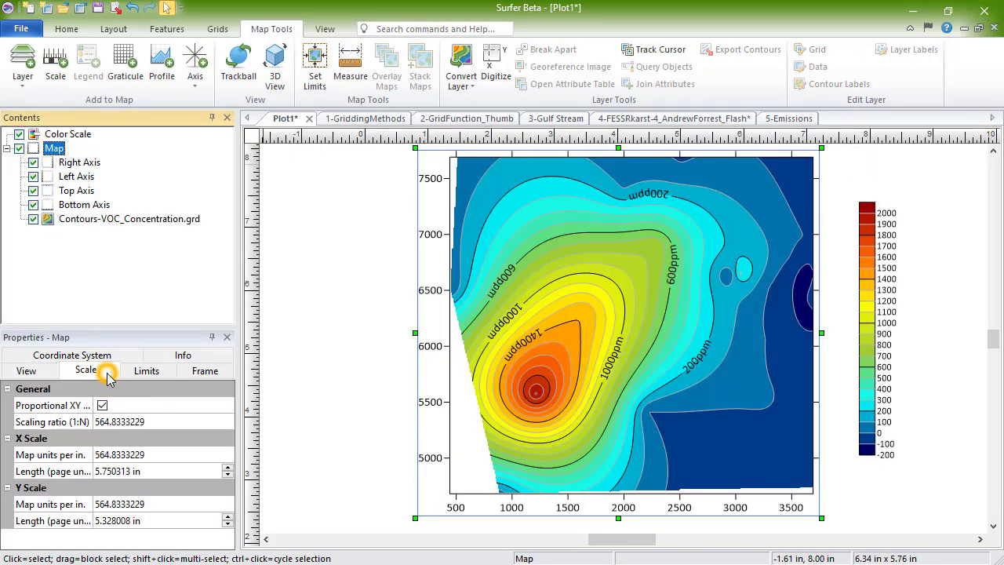
left_click(161, 422)
type("600")
key("Return")
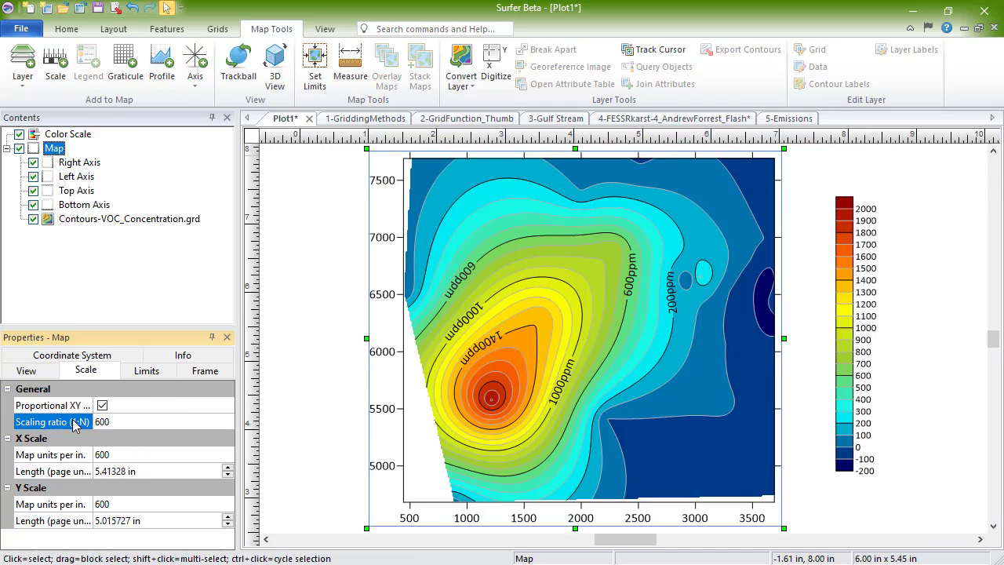
Title the colour scale 'VOC Concentration (ppm)'.
left_click(33, 135)
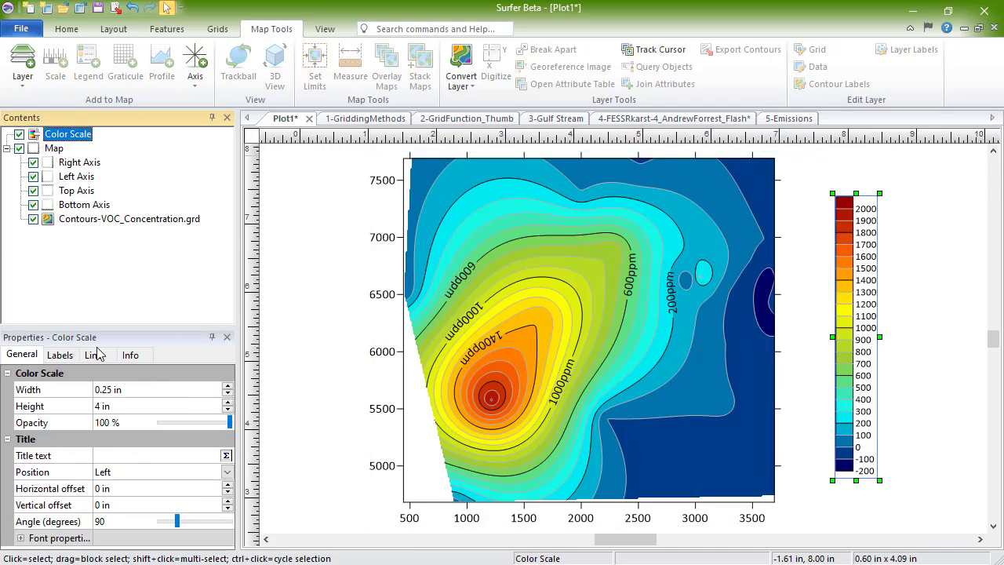
left_click(110, 455)
type("VOC Conce")
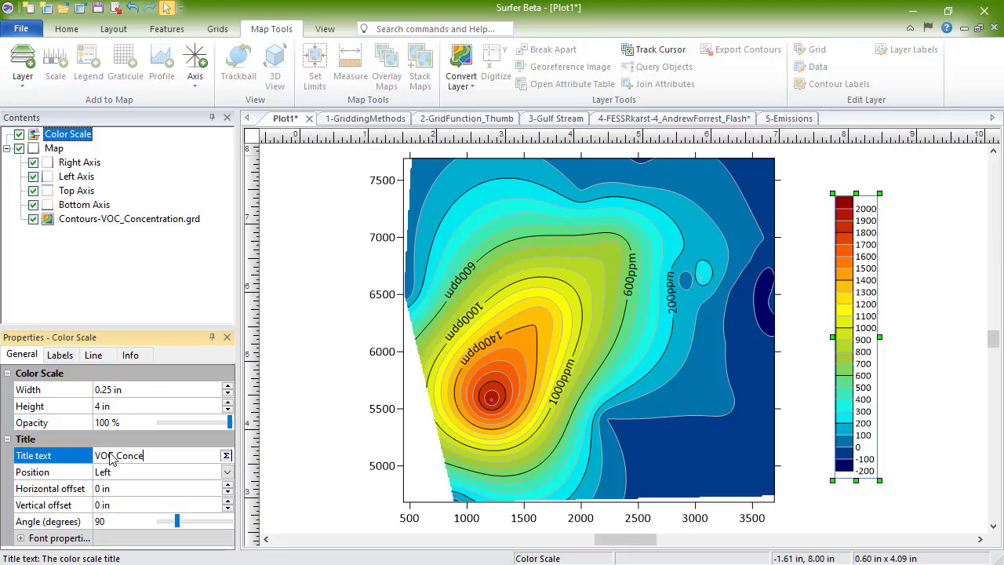
type("ntration (ppm)")
key("Return")
left_click(33, 151)
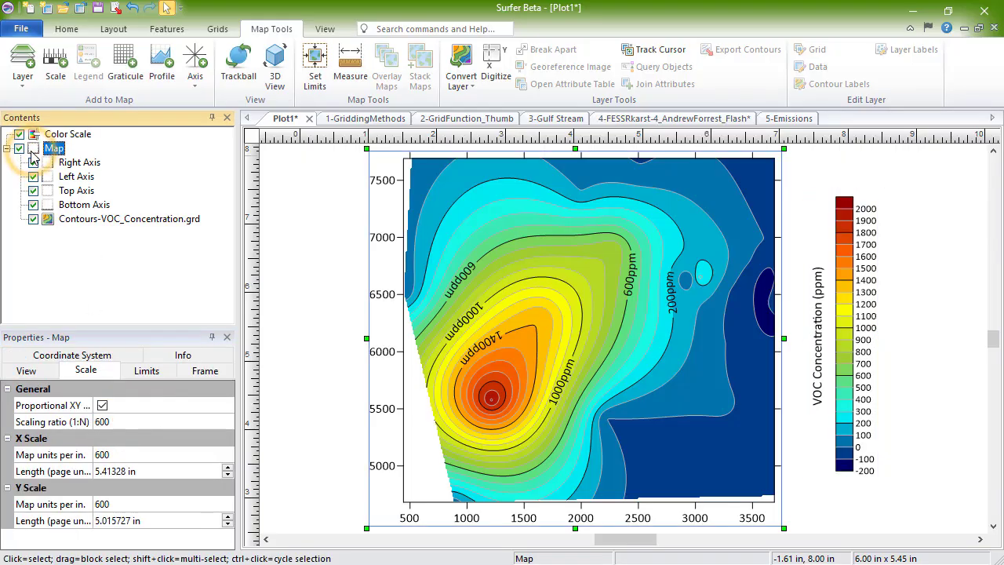
Add a scale bar and a graticule to the map.
left_click(280, 30)
left_click(56, 71)
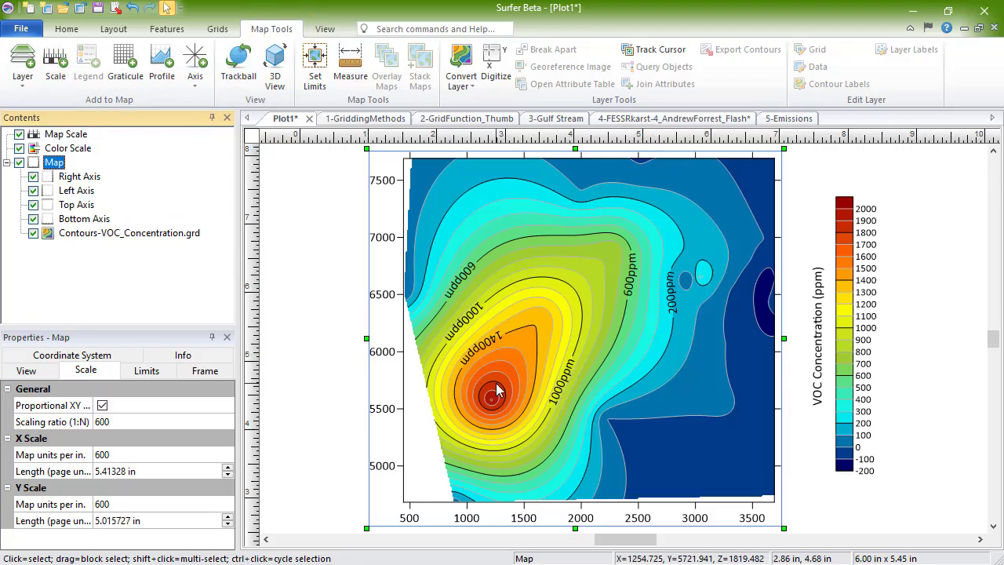
left_click(125, 67)
Set the graticule's longitude and latitude label locations to None.
left_click(51, 234)
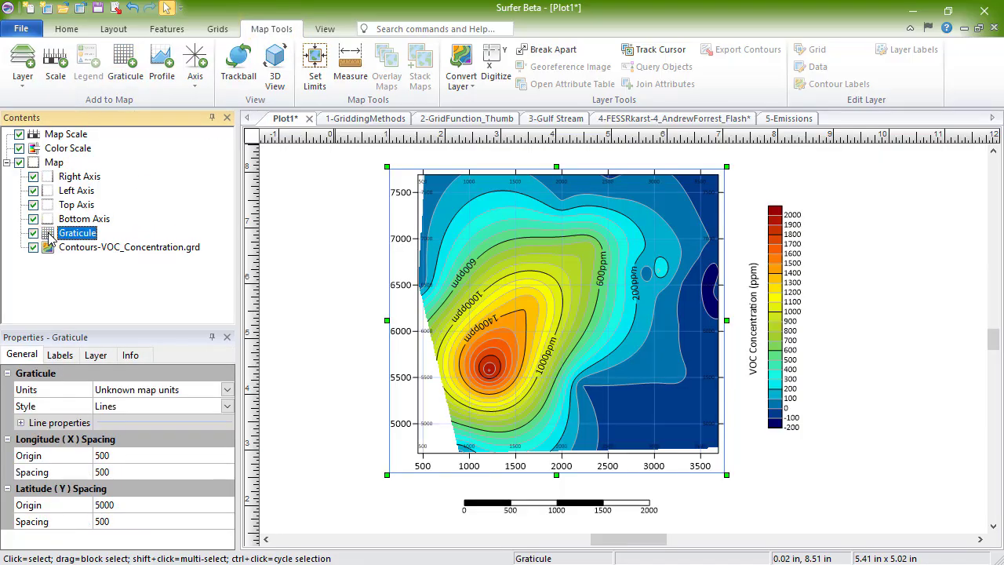
left_click(60, 354)
left_click(218, 391)
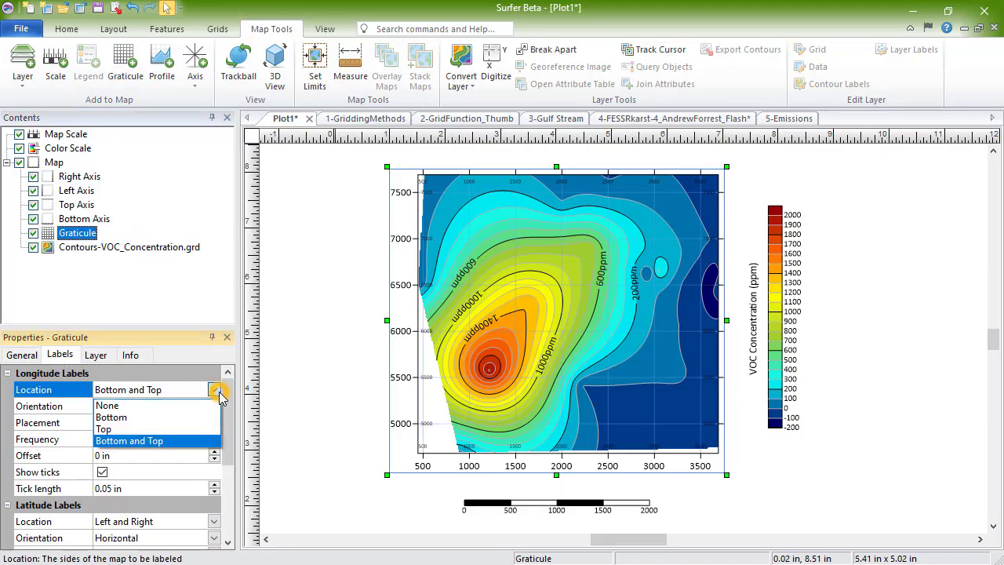
left_click(216, 405)
left_click(213, 521)
left_click(212, 469)
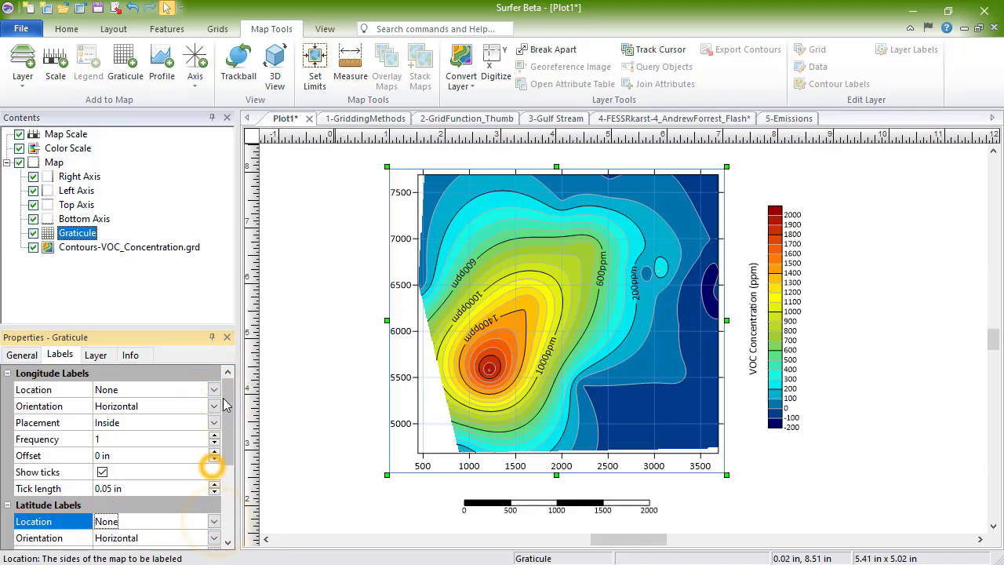
left_click(296, 329)
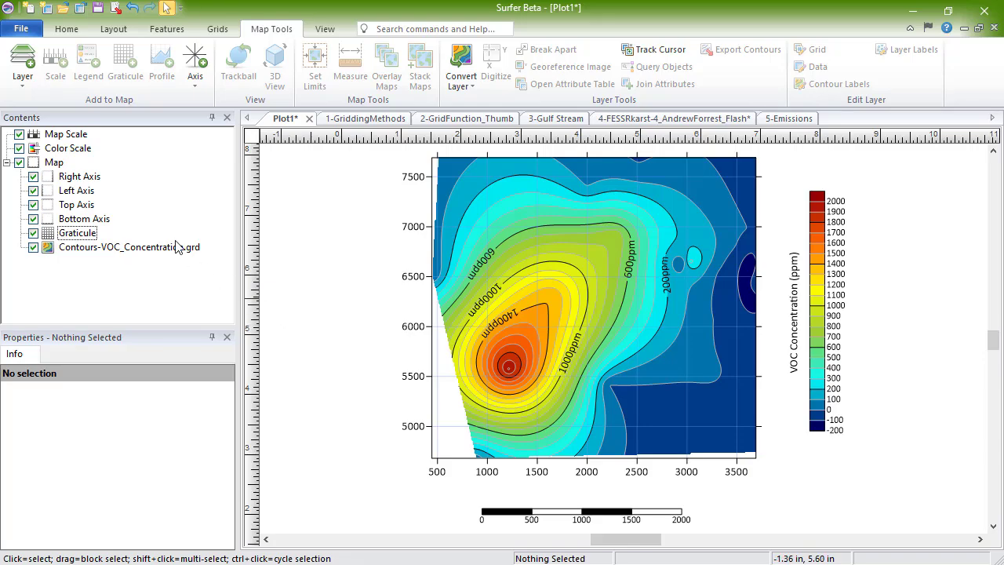
Open the VOC map in a 3D view, then tilt and rotate the surface to an angled perspective.
left_click(49, 163)
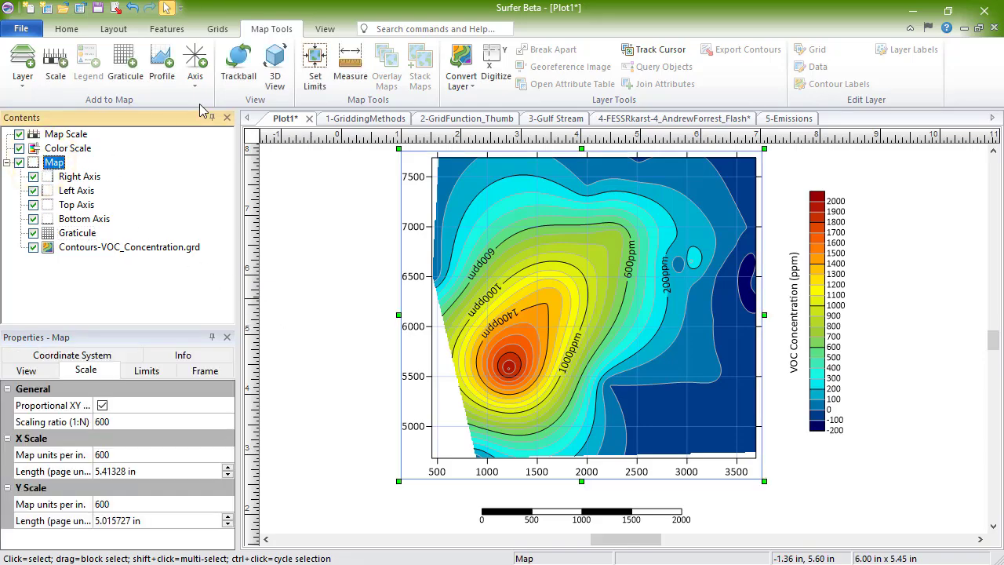
left_click(261, 32)
left_click(277, 77)
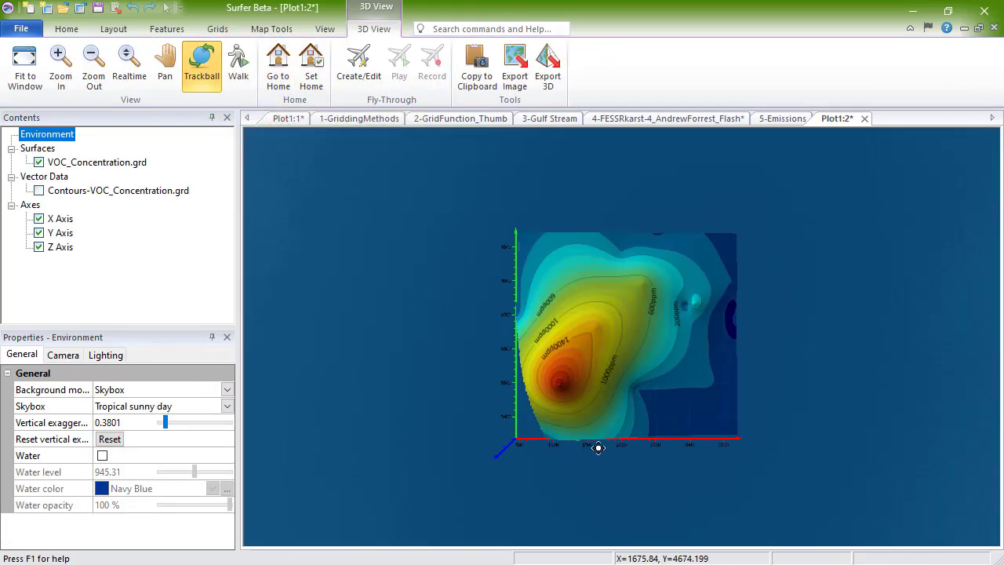
left_click_drag(596, 448, 589, 172)
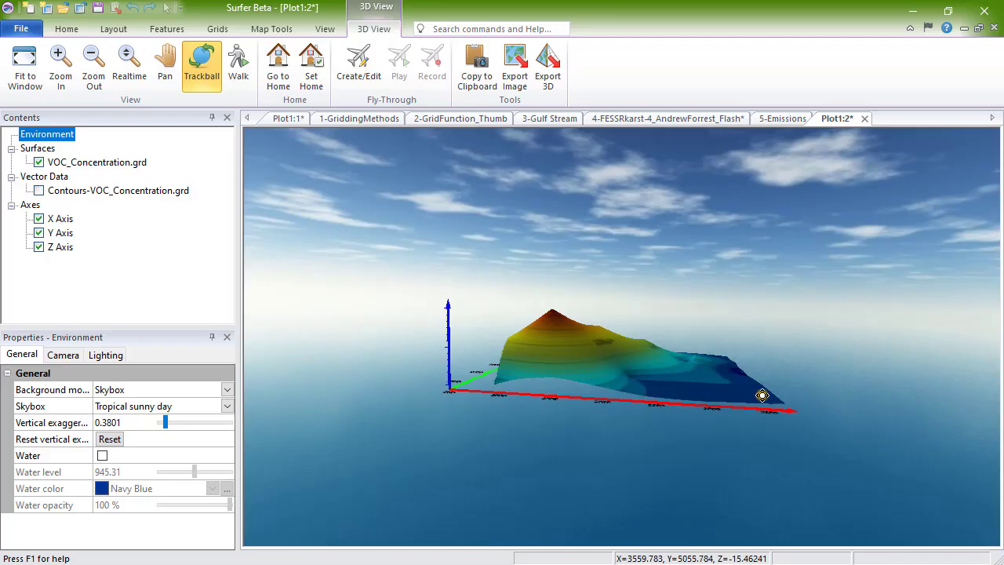
left_click_drag(762, 395, 282, 368)
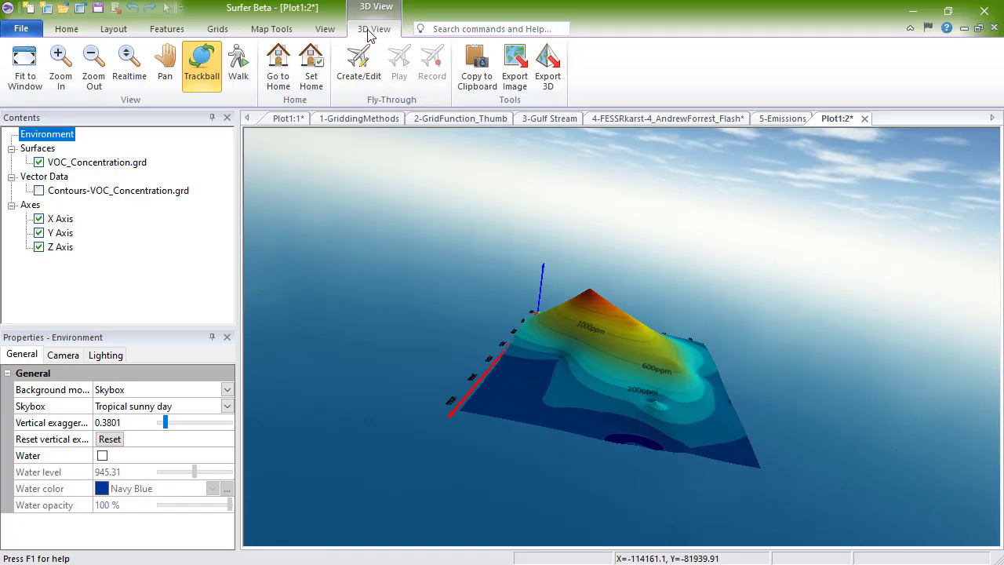
left_click(549, 78)
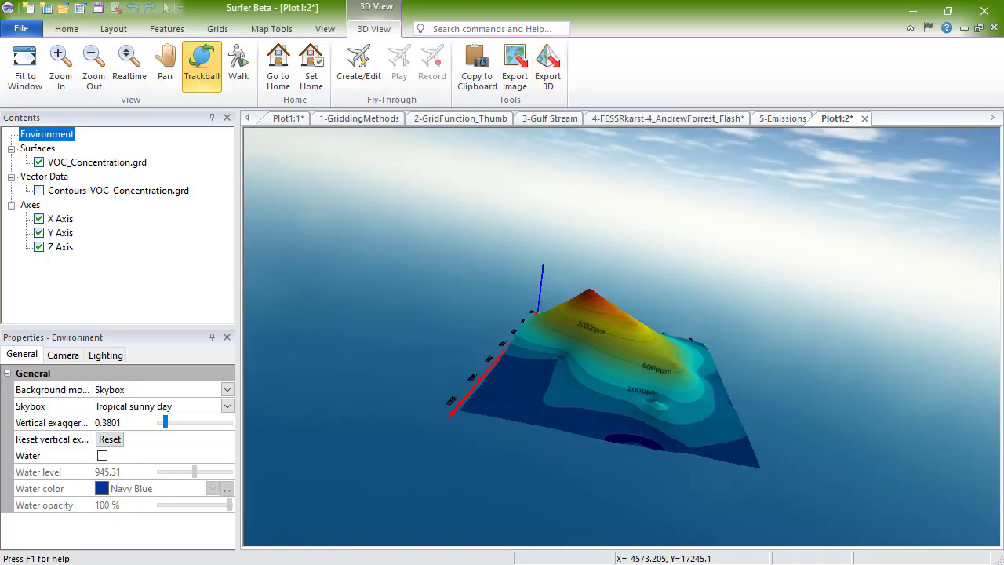